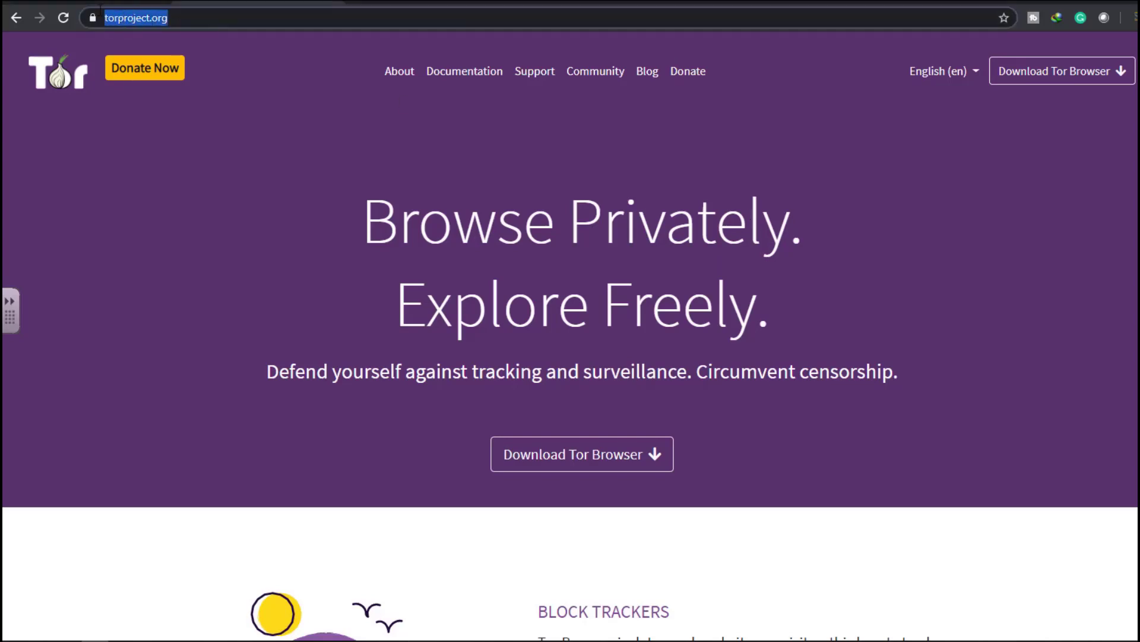
# Scroll down the torproject.org homepage through its first feature sections.
pyautogui.scroll(-2, 670, 195)
pyautogui.scroll(-2, 547, 237)
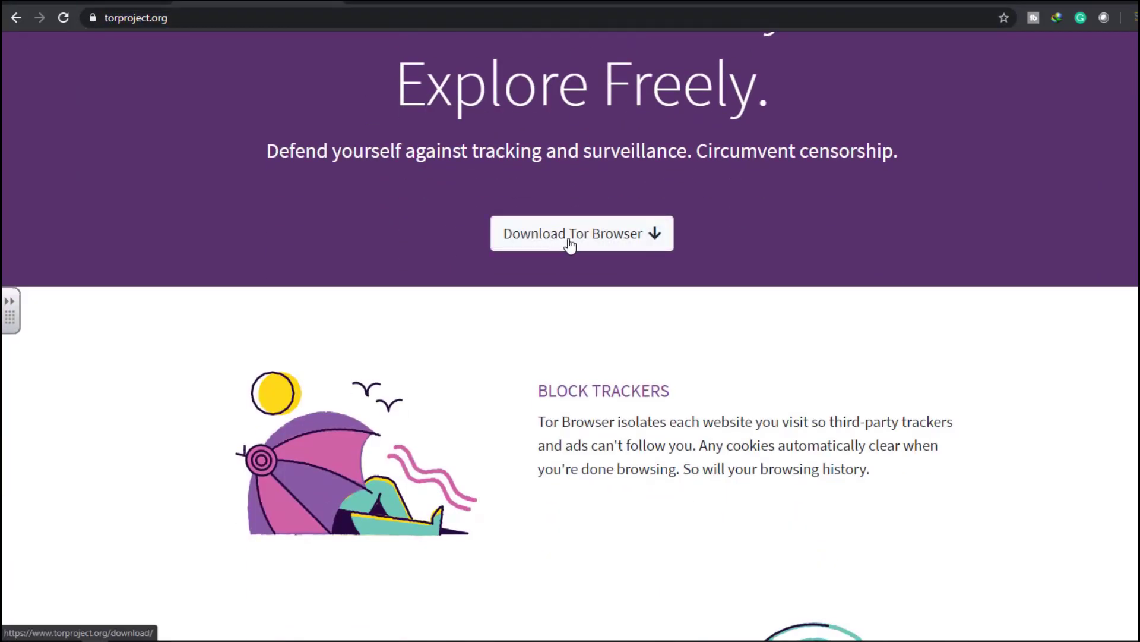
pyautogui.scroll(-4, 566, 327)
pyautogui.scroll(-15, 565, 332)
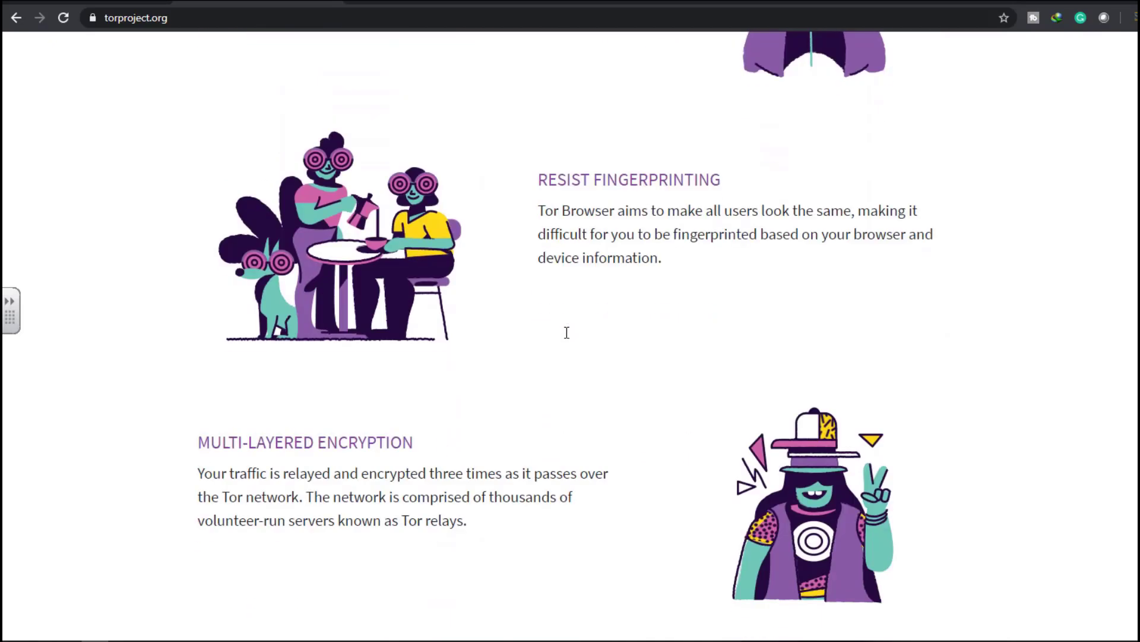
pyautogui.scroll(-5, 566, 332)
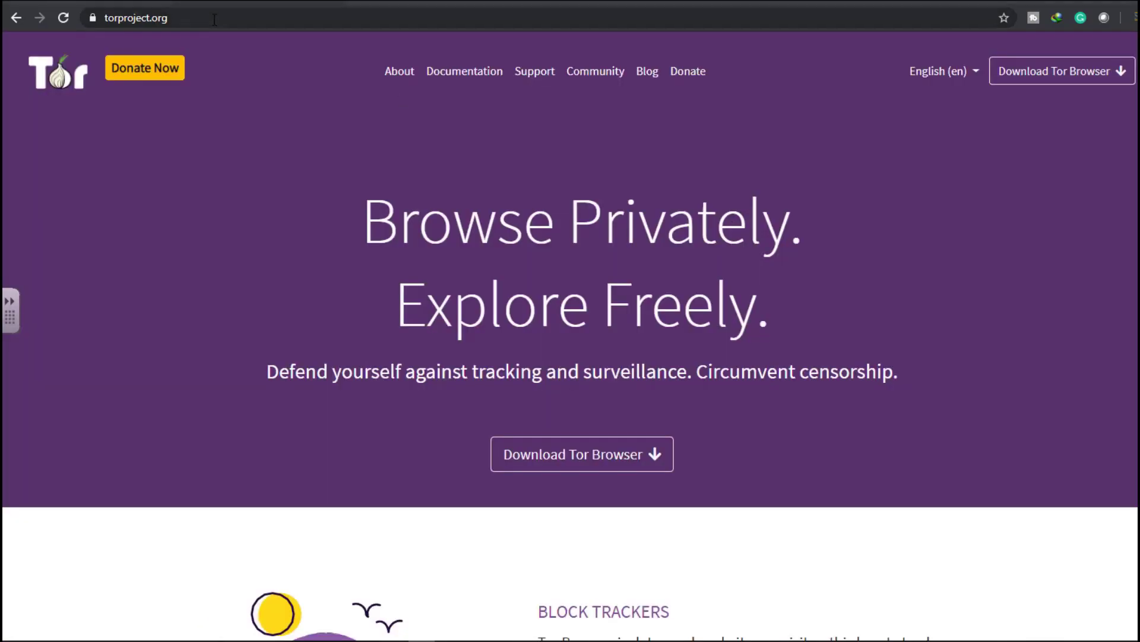
pyautogui.click(135, 18)
pyautogui.click(677, 152)
# Continue to the About Us section and highlight most of its paragraph.
pyautogui.scroll(-1, 670, 195)
pyautogui.scroll(-2, 670, 194)
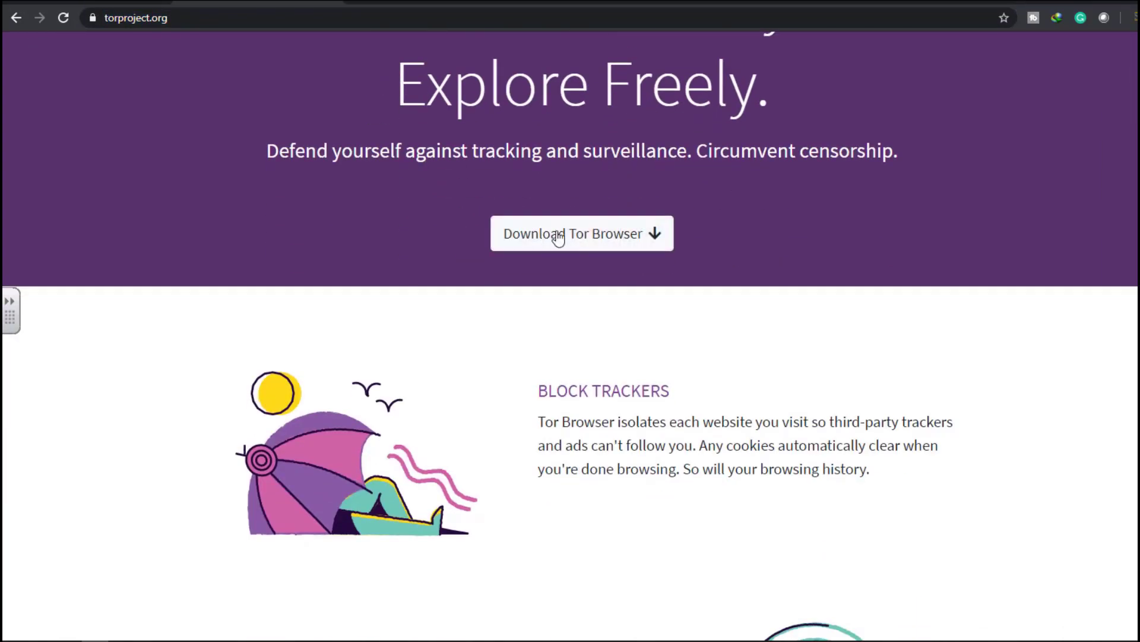
pyautogui.scroll(-4, 566, 336)
pyautogui.scroll(-15, 566, 332)
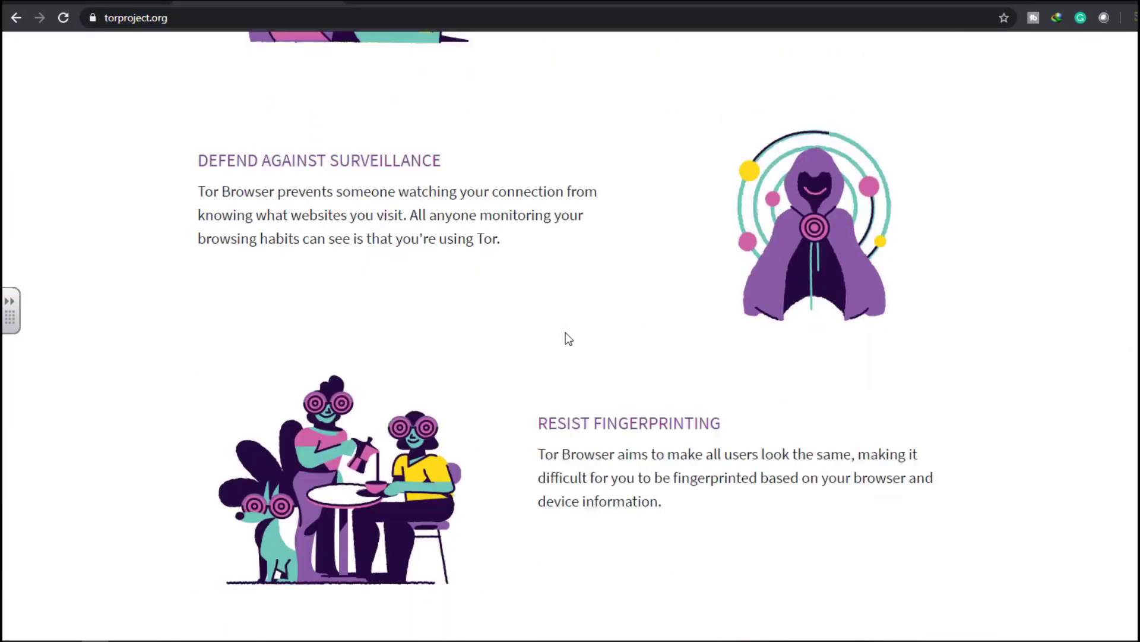
pyautogui.scroll(-5, 566, 332)
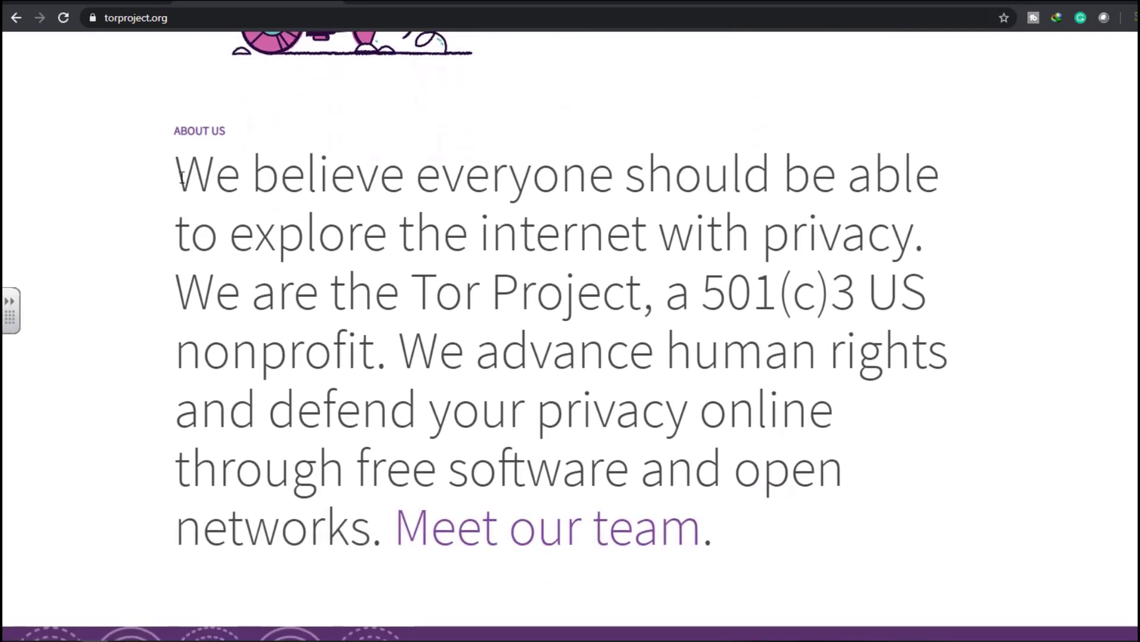
pyautogui.moveTo(178, 175); pyautogui.dragTo(717, 538)
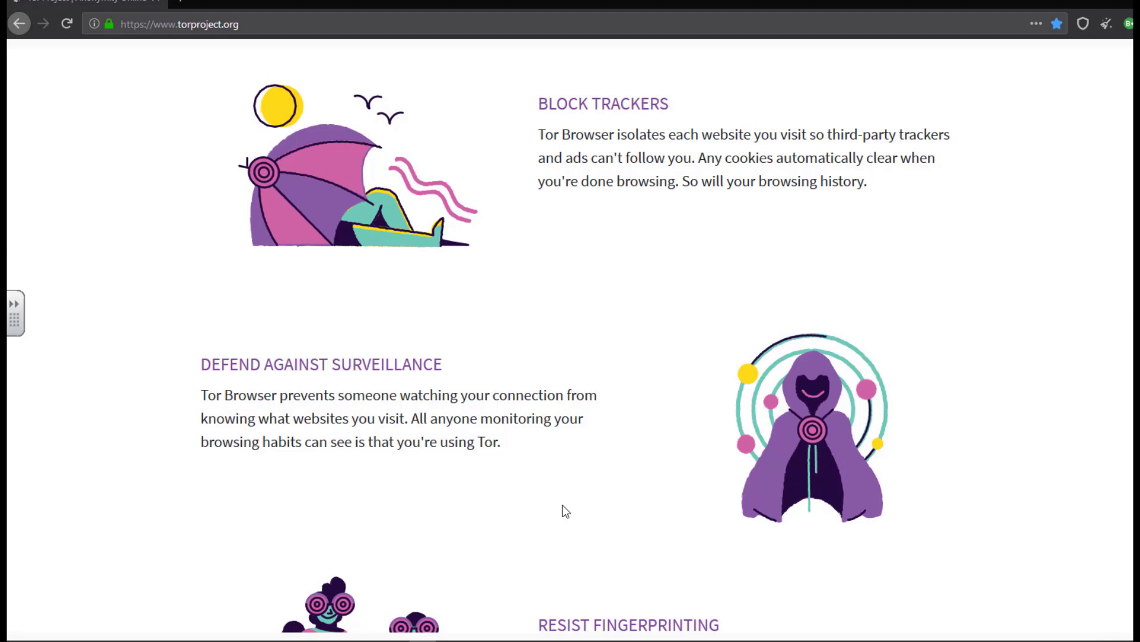
# Read down past Resist Fingerprinting and Browse Freely to the About Us statement.
pyautogui.scroll(-4, 563, 506)
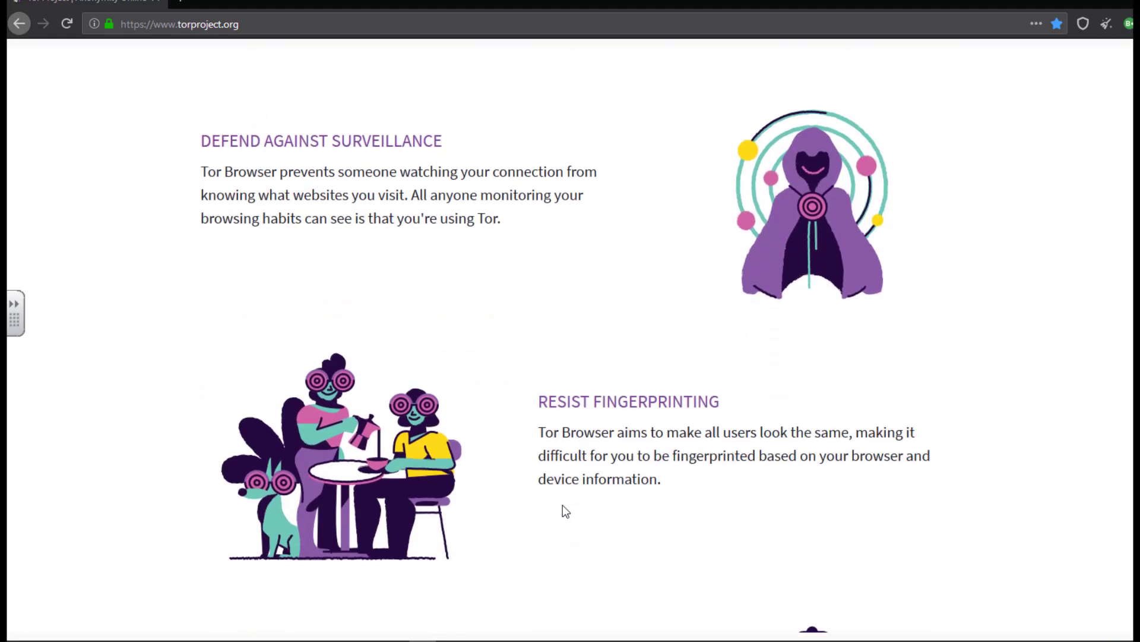
pyautogui.scroll(-1, 563, 506)
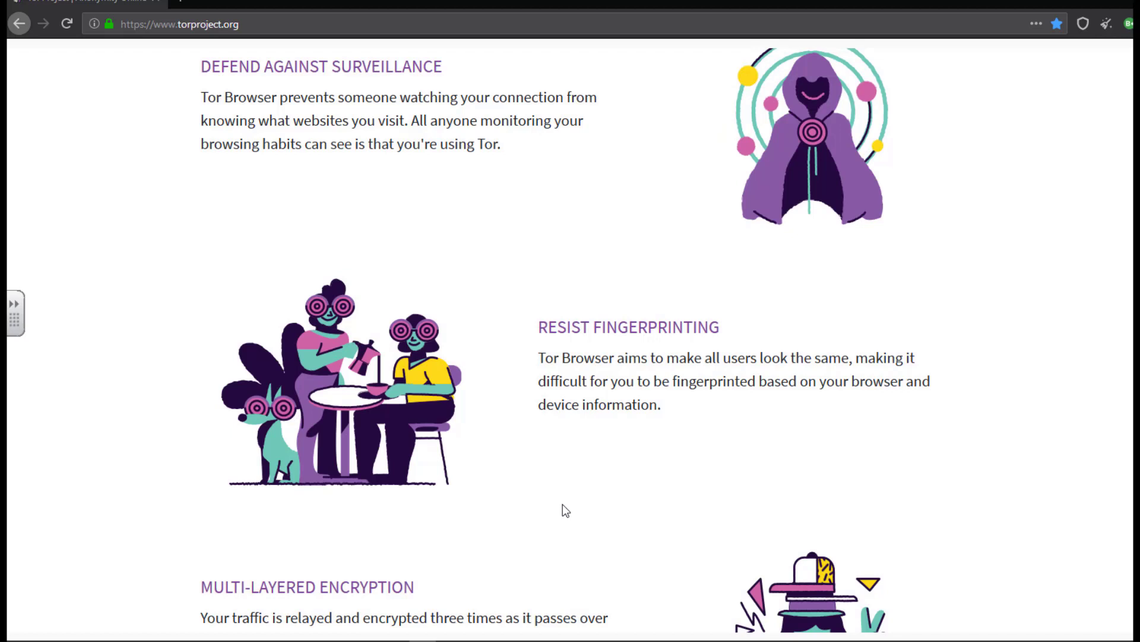
pyautogui.scroll(-4, 562, 503)
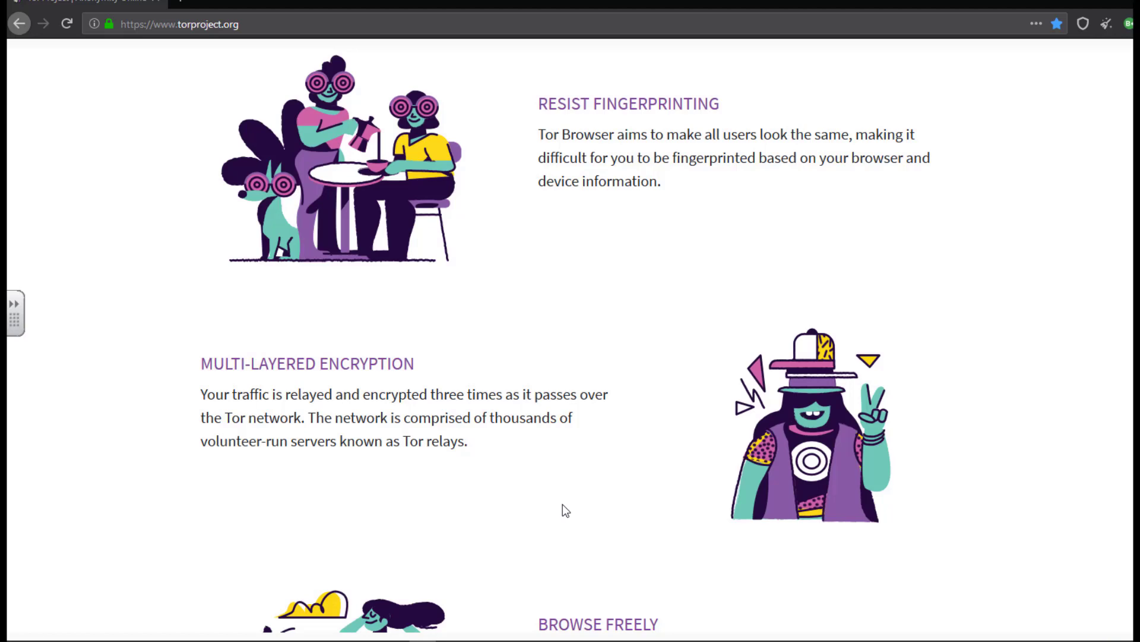
pyautogui.scroll(-5, 562, 503)
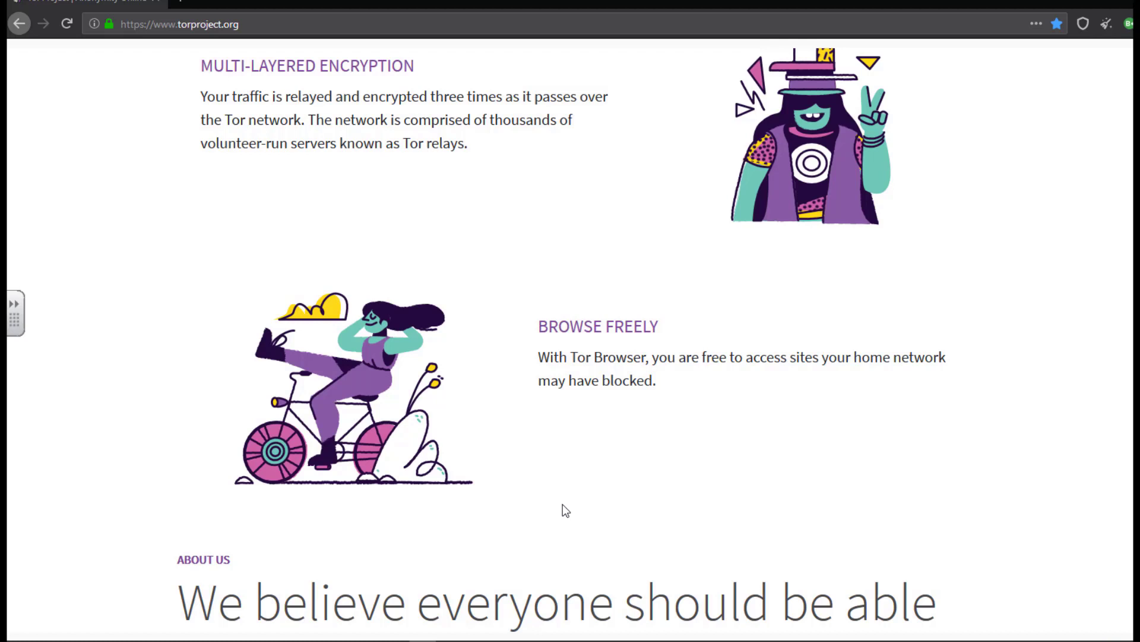
pyautogui.scroll(-3, 566, 509)
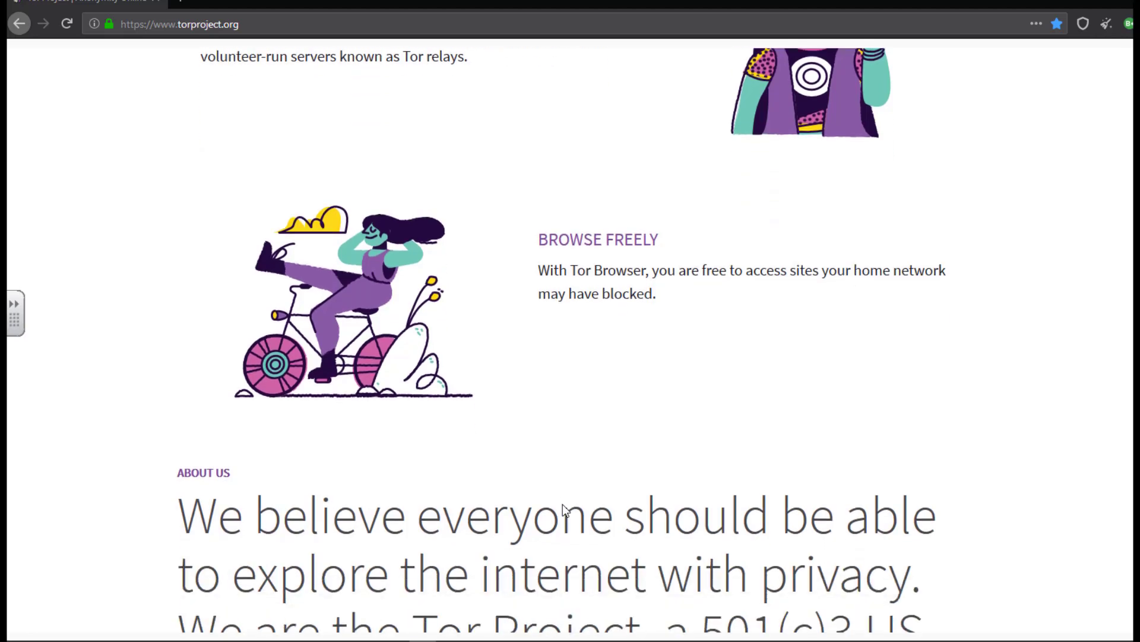
pyautogui.scroll(-1, 562, 503)
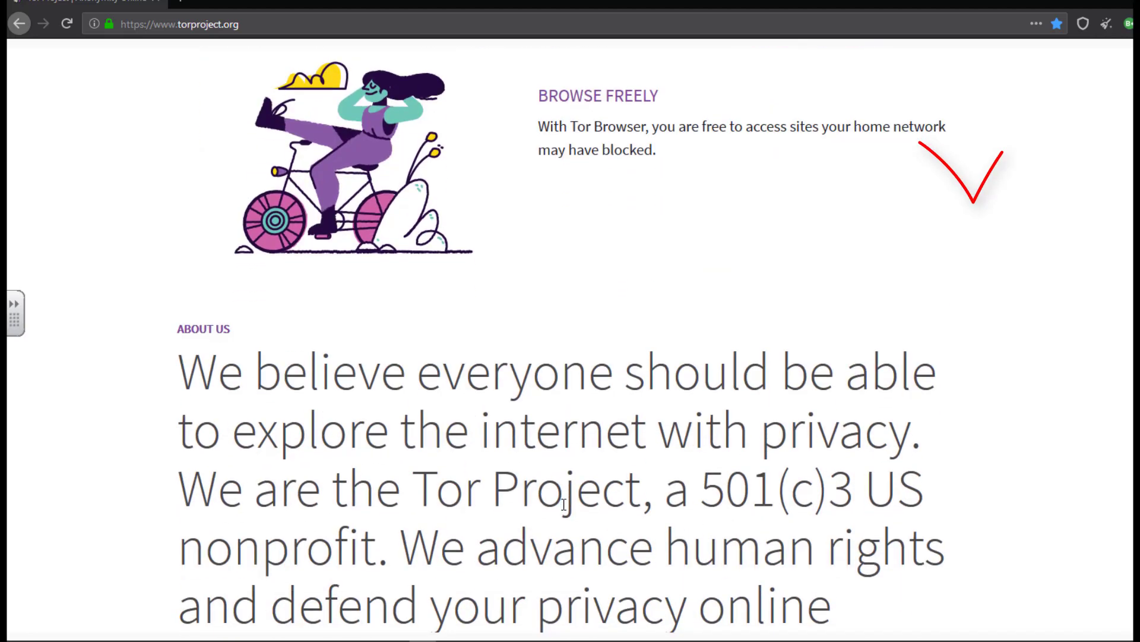
pyautogui.scroll(1, 562, 503)
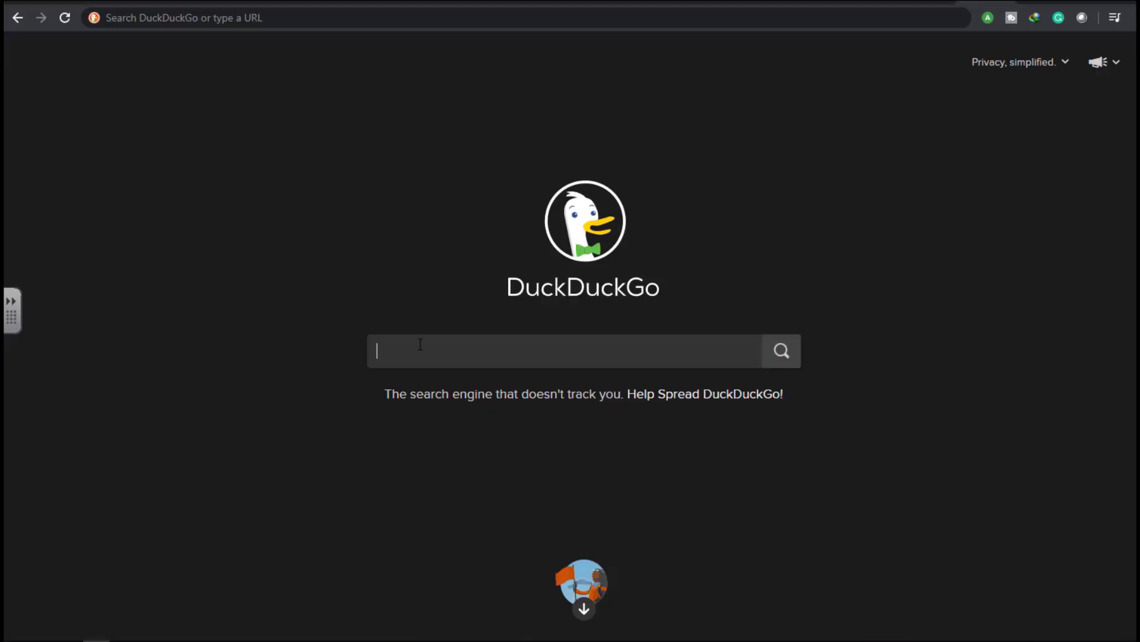
# Search DuckDuckGo for 'tor' and open the Tor Project's Download Tor Browser page.
pyautogui.write('tor')
pyautogui.press('Return')
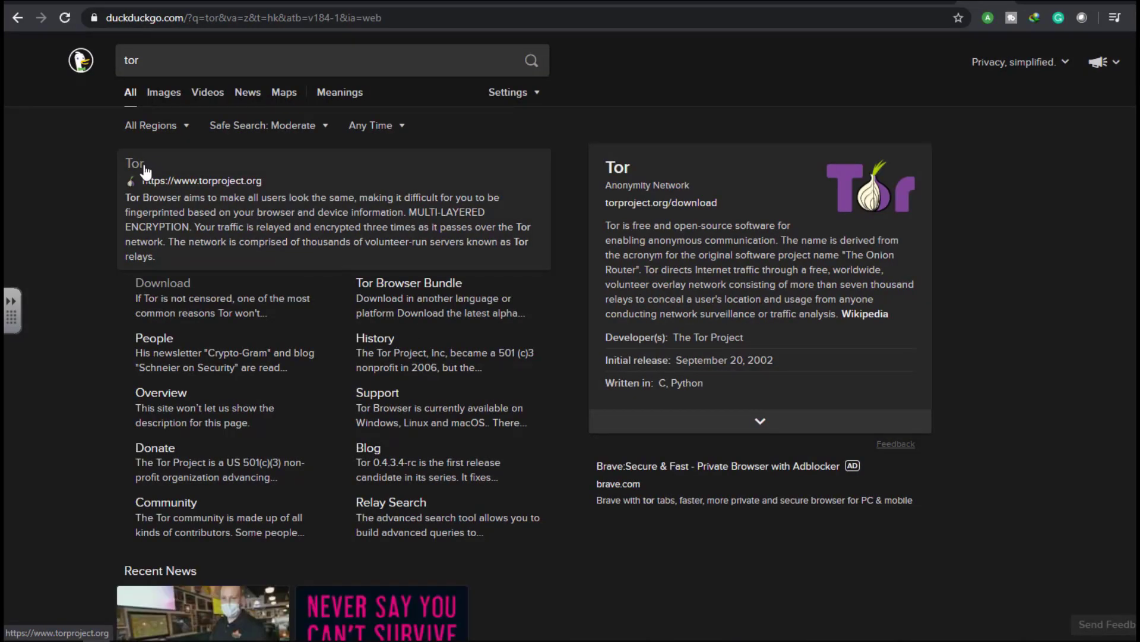
pyautogui.click(135, 166)
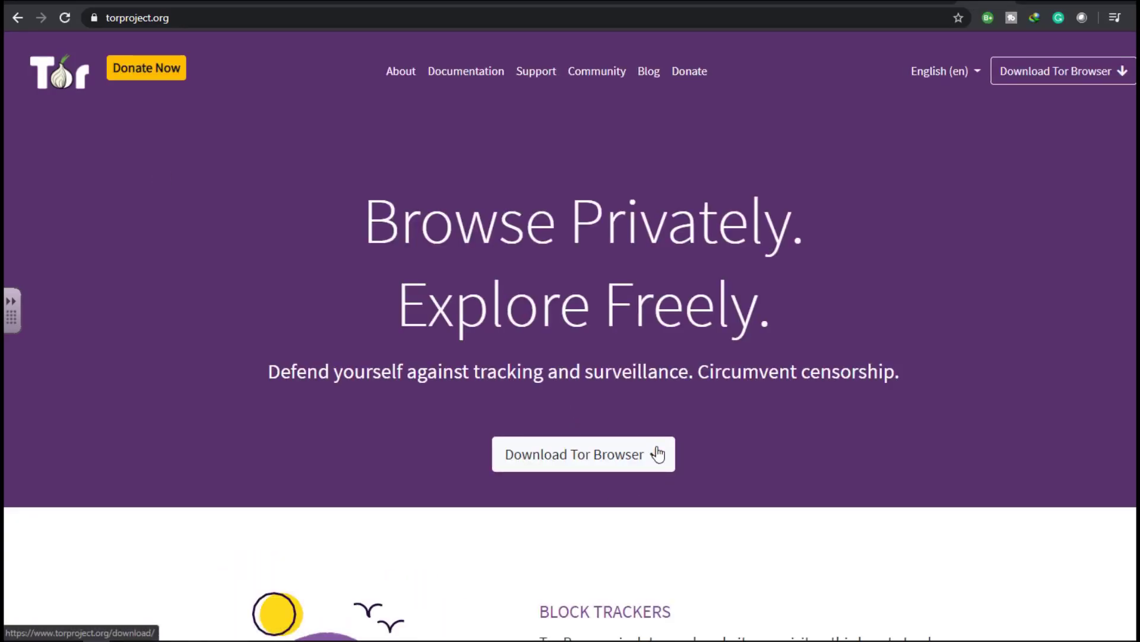
pyautogui.click(657, 454)
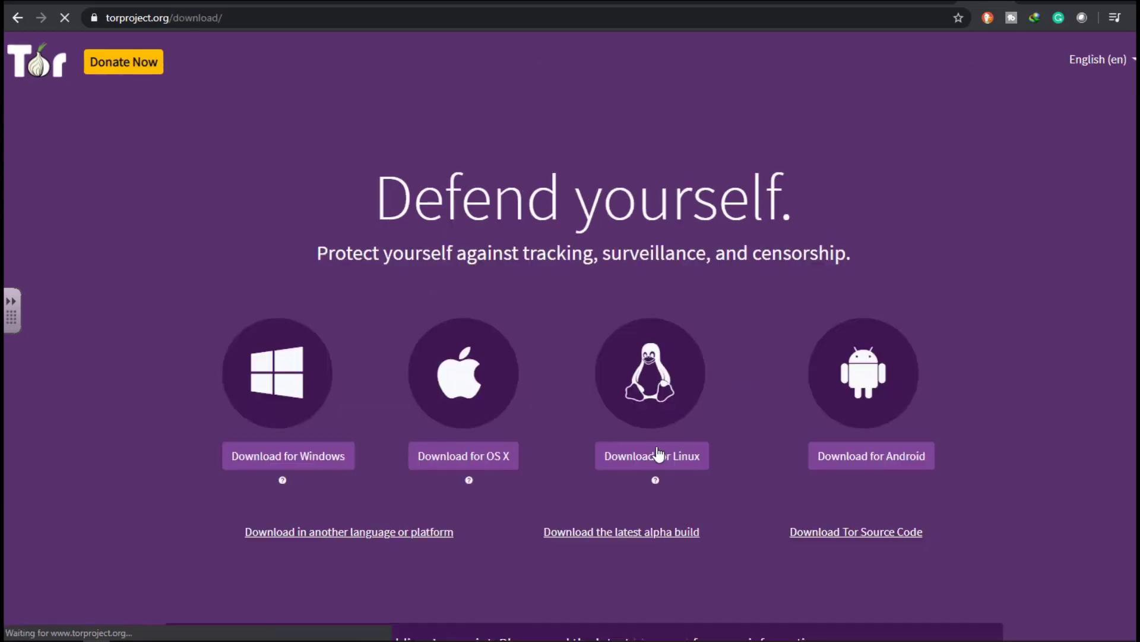
# Download the Windows Tor Browser installer and set it to open when done.
pyautogui.click(284, 391)
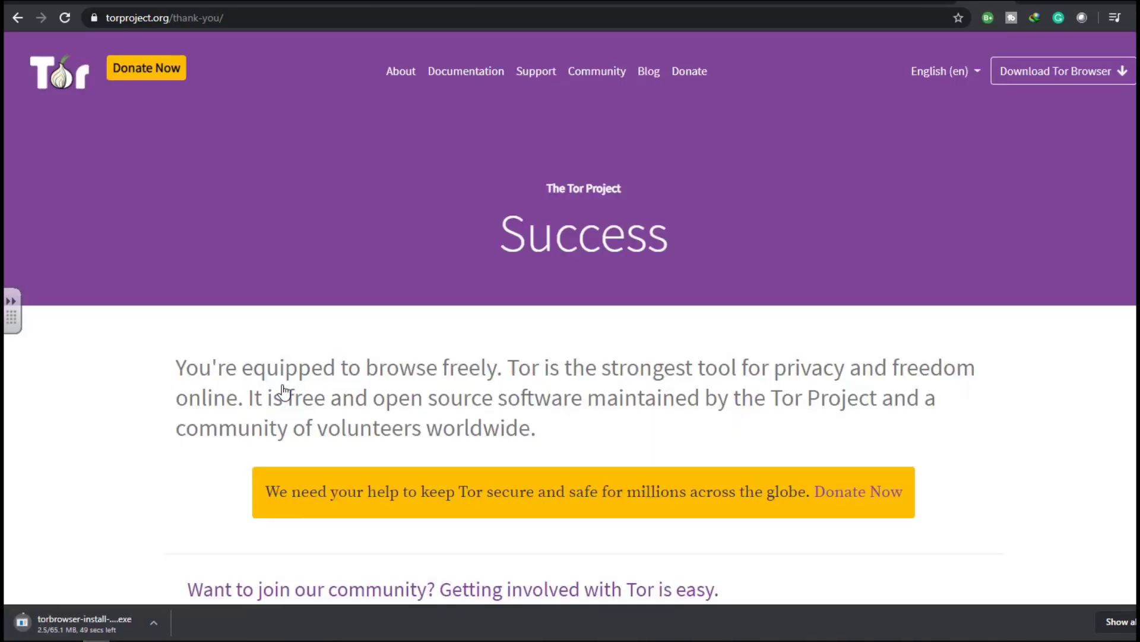
pyautogui.click(153, 622)
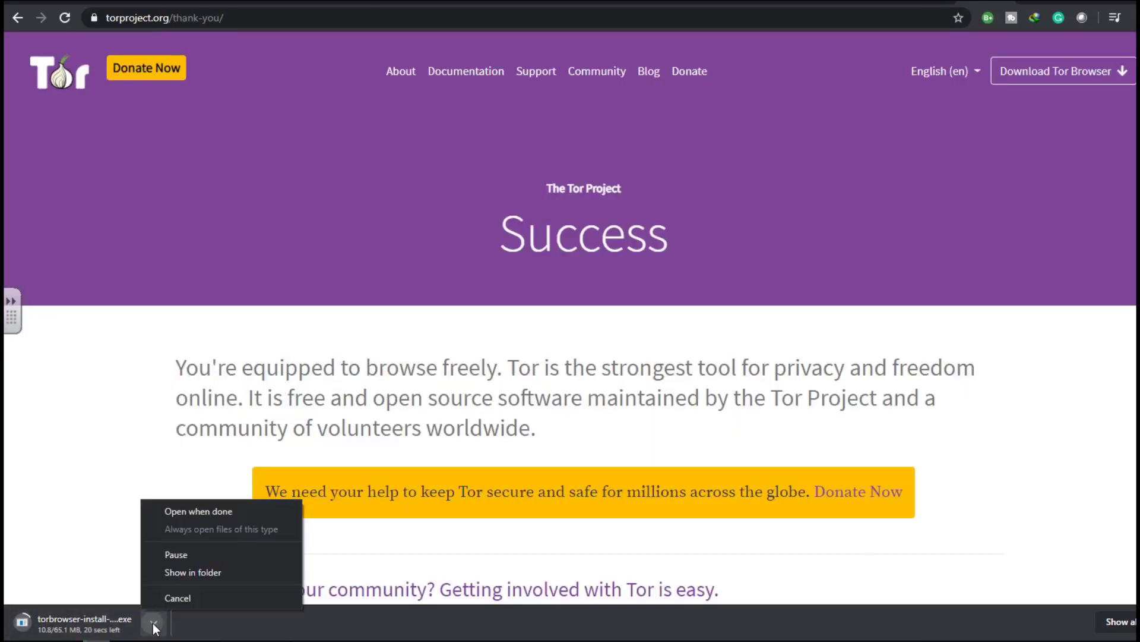
pyautogui.click(182, 511)
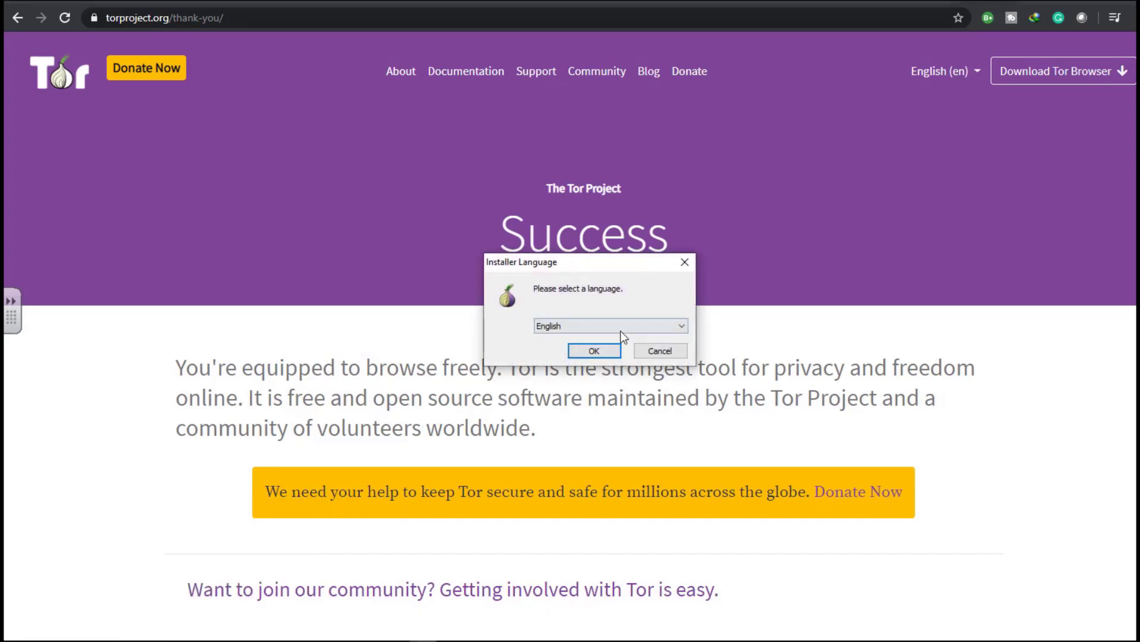
# Install Tor Browser in English to the proposed folder and finish so it launches.
pyautogui.click(599, 351)
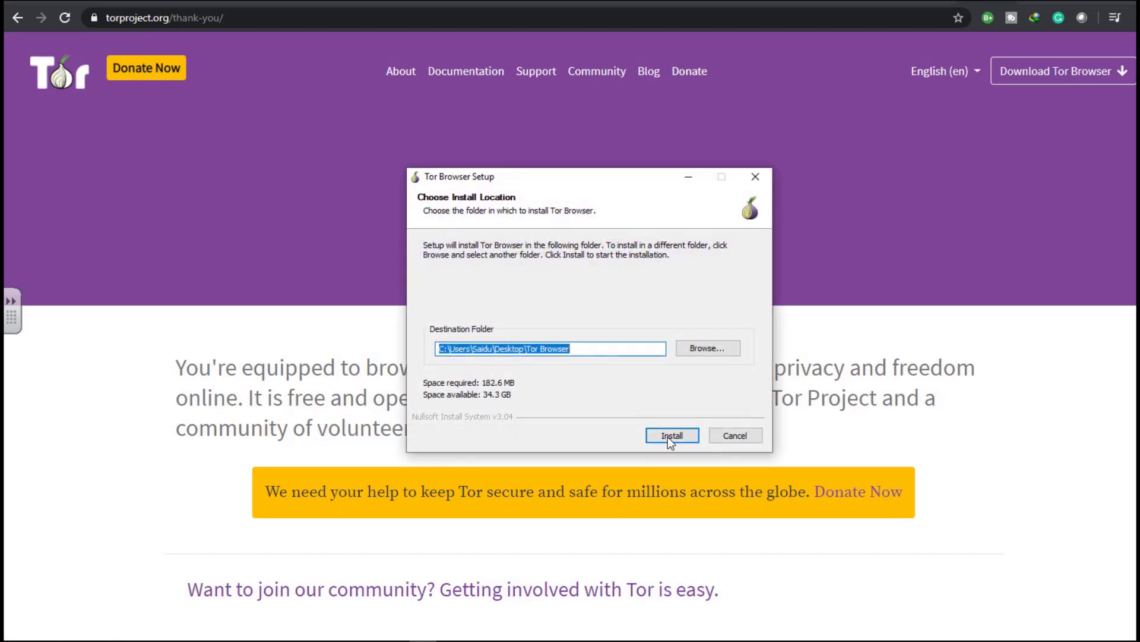
pyautogui.click(667, 436)
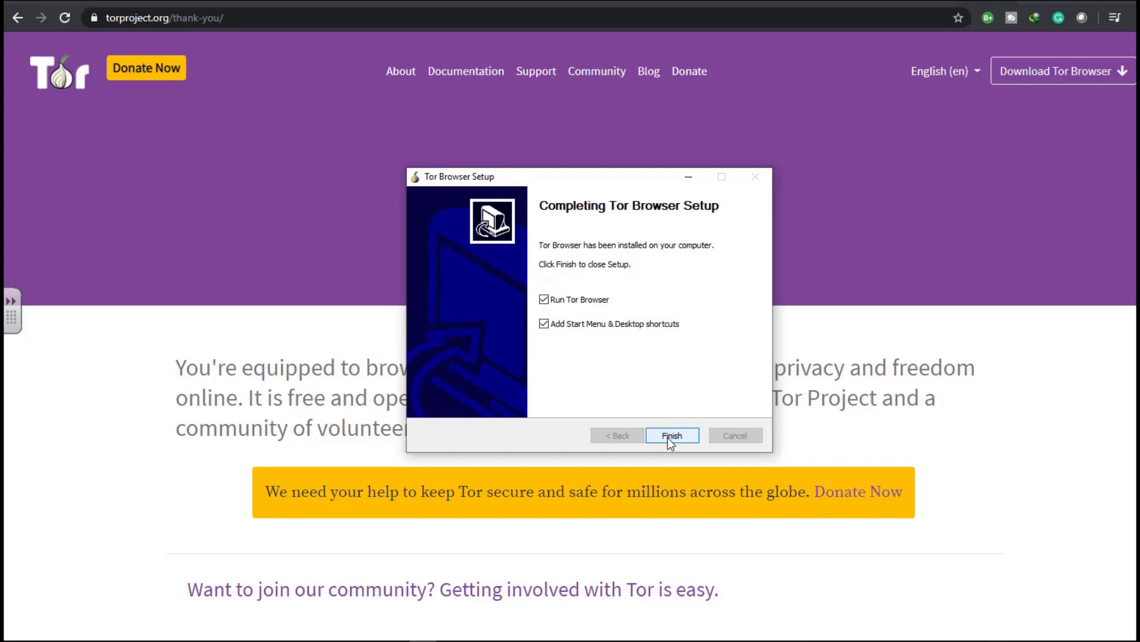
pyautogui.click(669, 437)
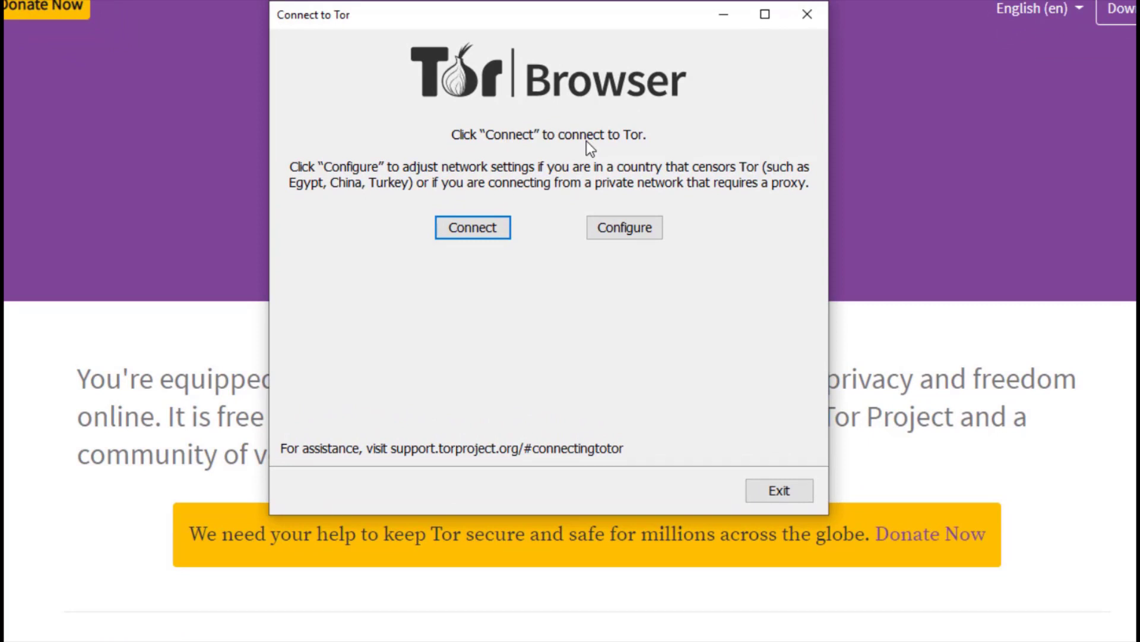
# Review the network settings, leave censorship and proxy options unticked, and connect to Tor.
pyautogui.click(610, 230)
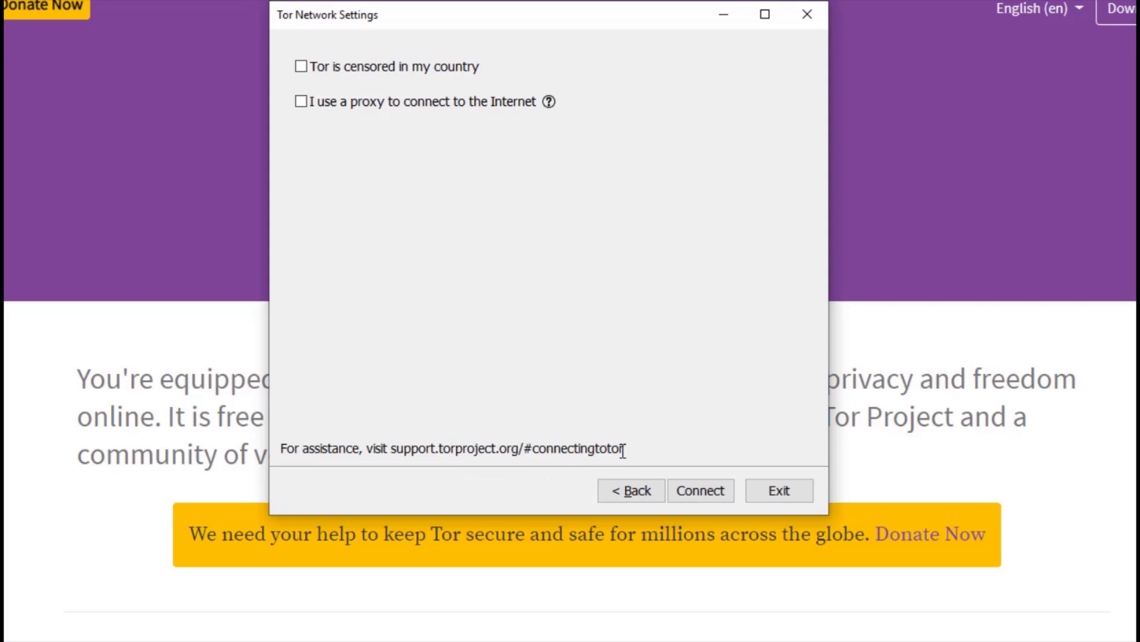
pyautogui.moveTo(622, 449); pyautogui.dragTo(545, 449)
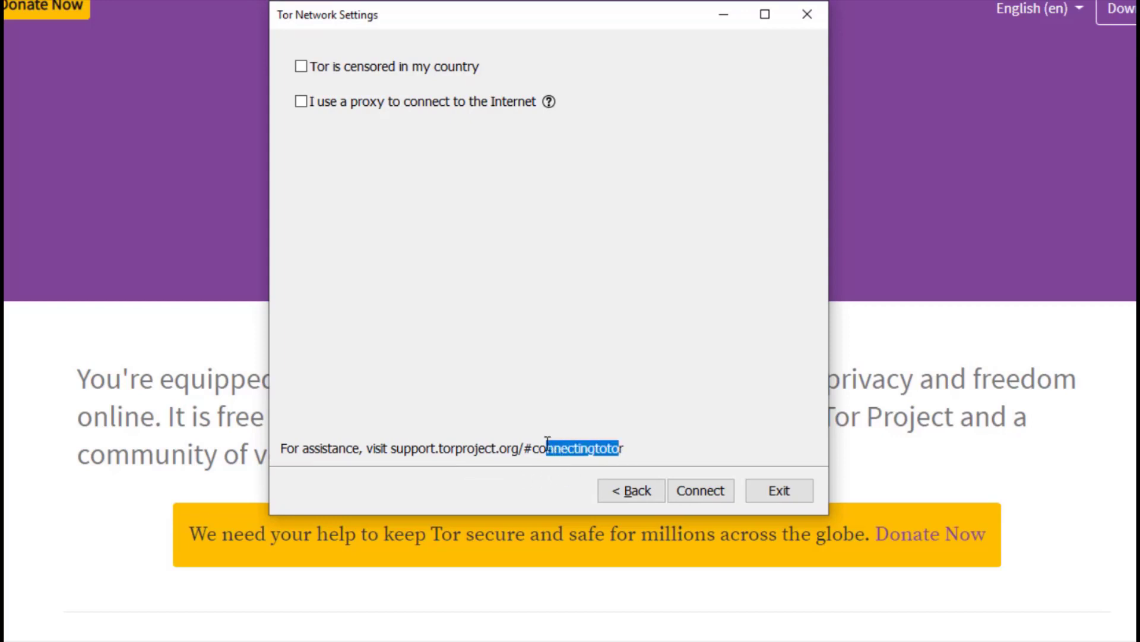
pyautogui.click(631, 490)
pyautogui.click(611, 232)
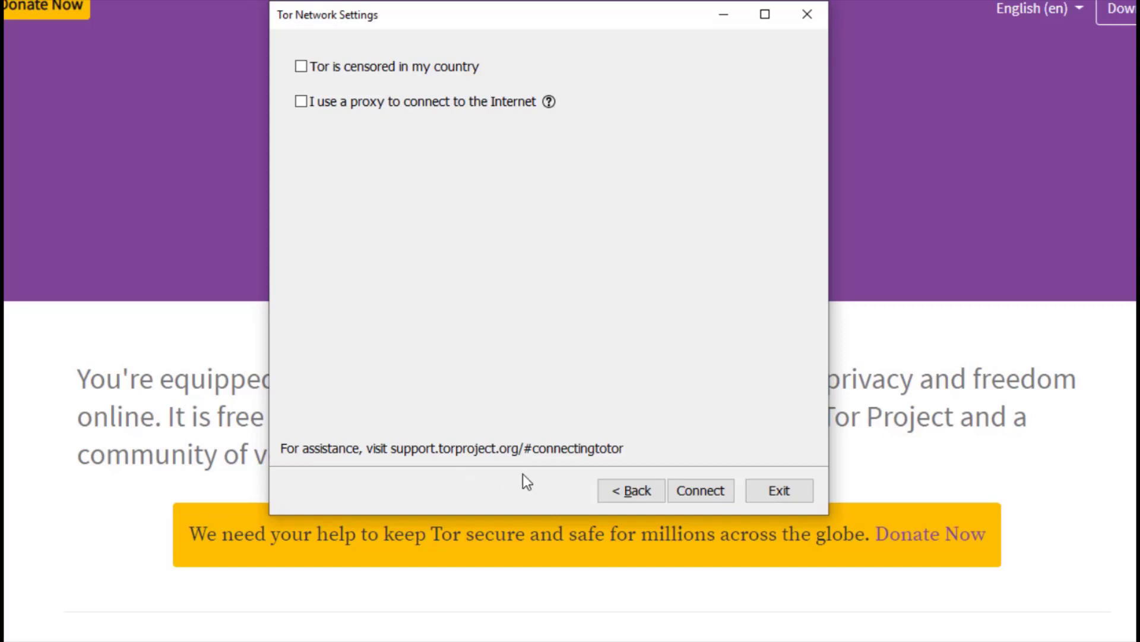
pyautogui.moveTo(619, 448); pyautogui.dragTo(547, 443)
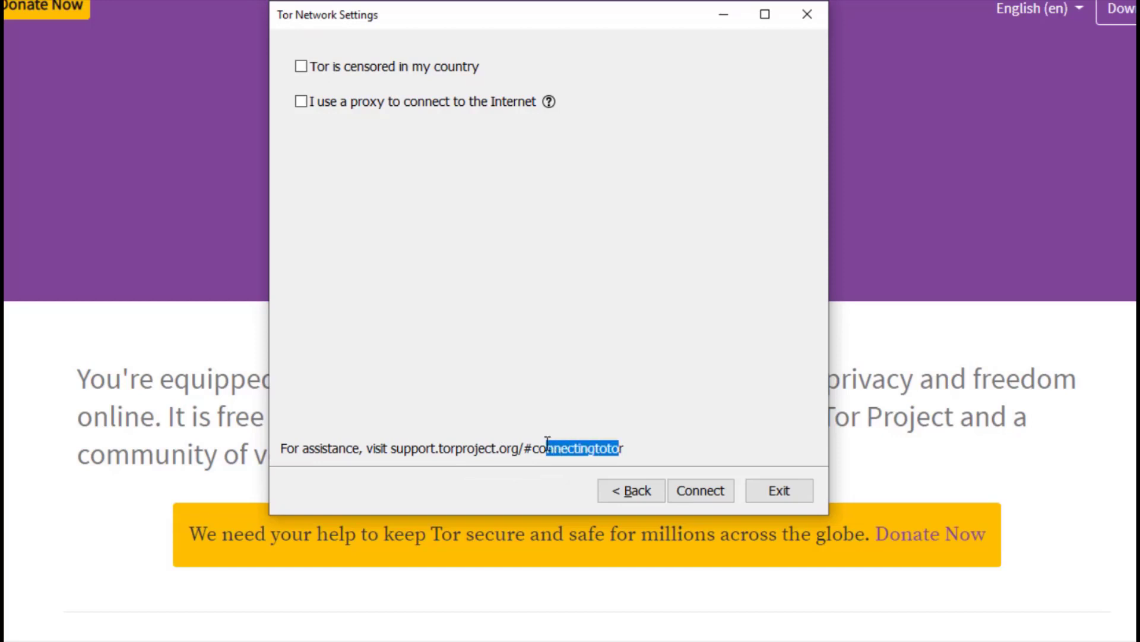
pyautogui.click(698, 497)
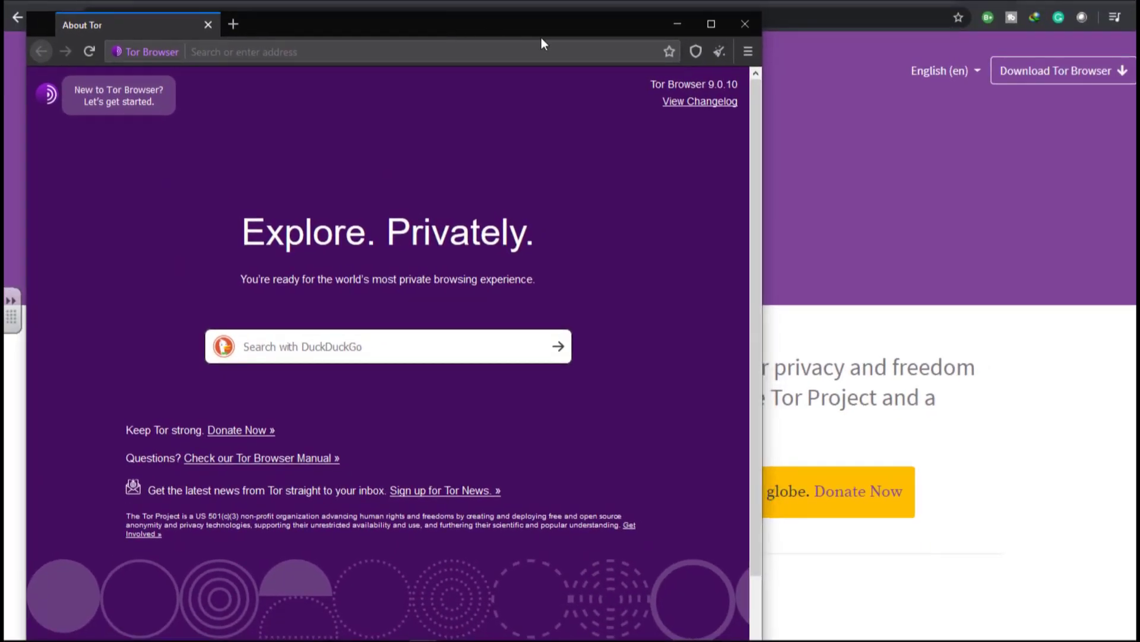
# Maximize the window, search DuckDuckGo for 'google', then return to the start page.
pyautogui.click(717, 30)
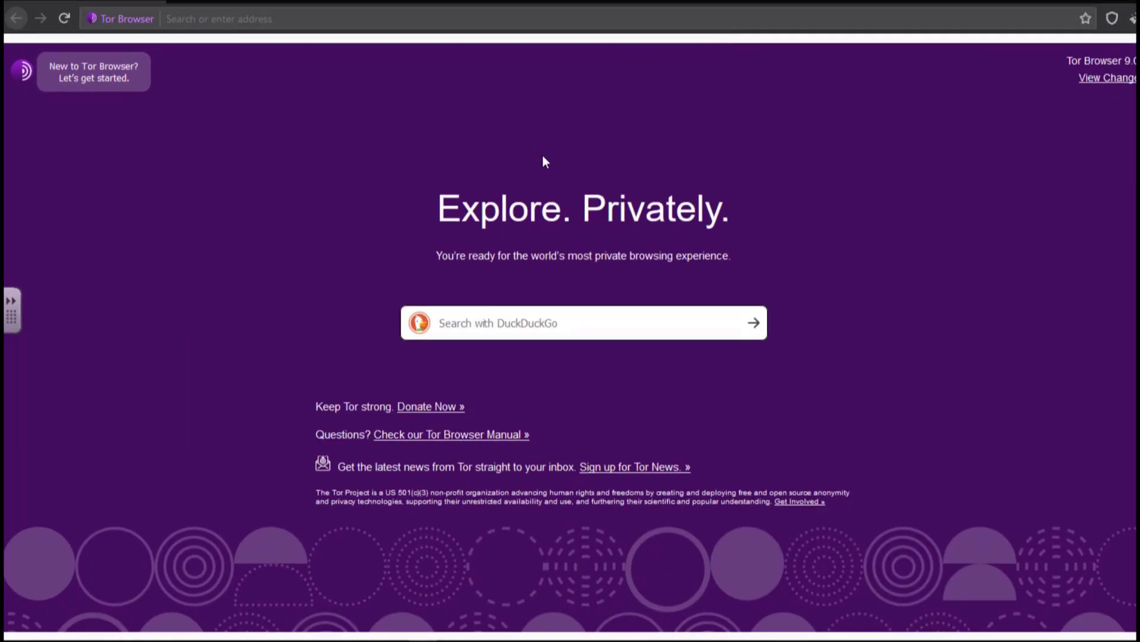
pyautogui.click(495, 322)
pyautogui.write('google')
pyautogui.press('Return')
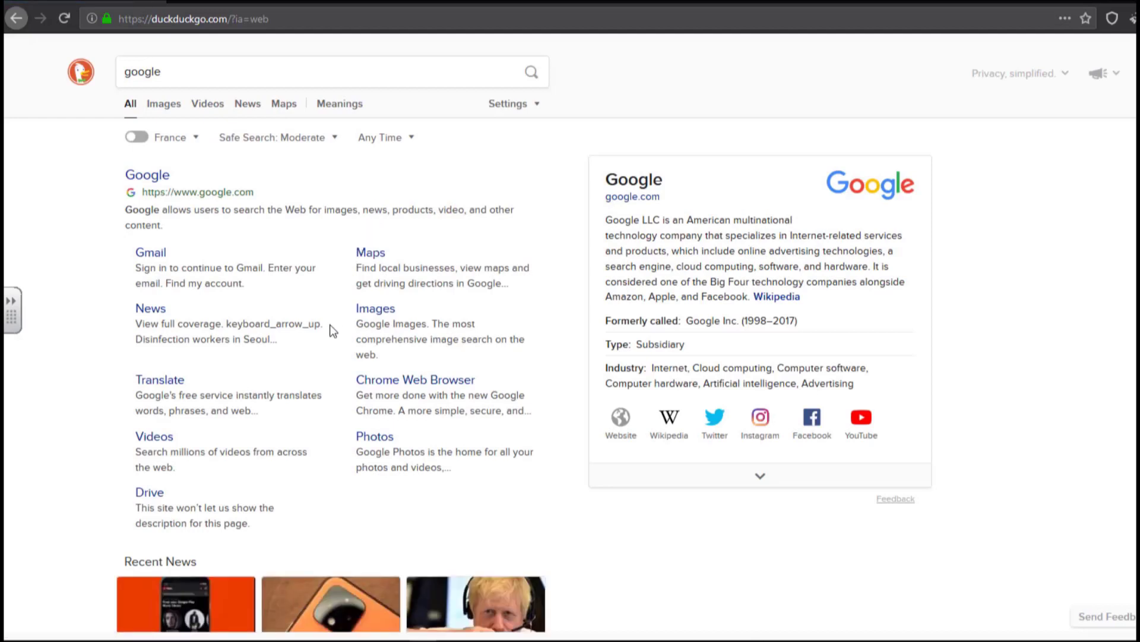
pyautogui.click(18, 18)
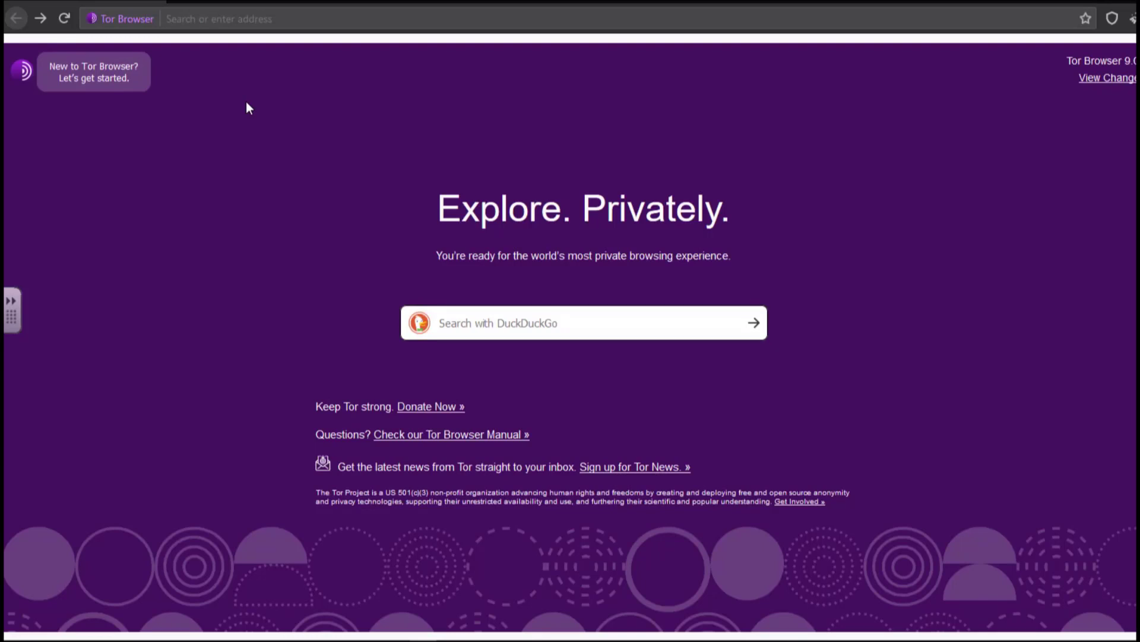
# View the start page's site information, close it, and go forward to the 'google' results.
pyautogui.click(129, 18)
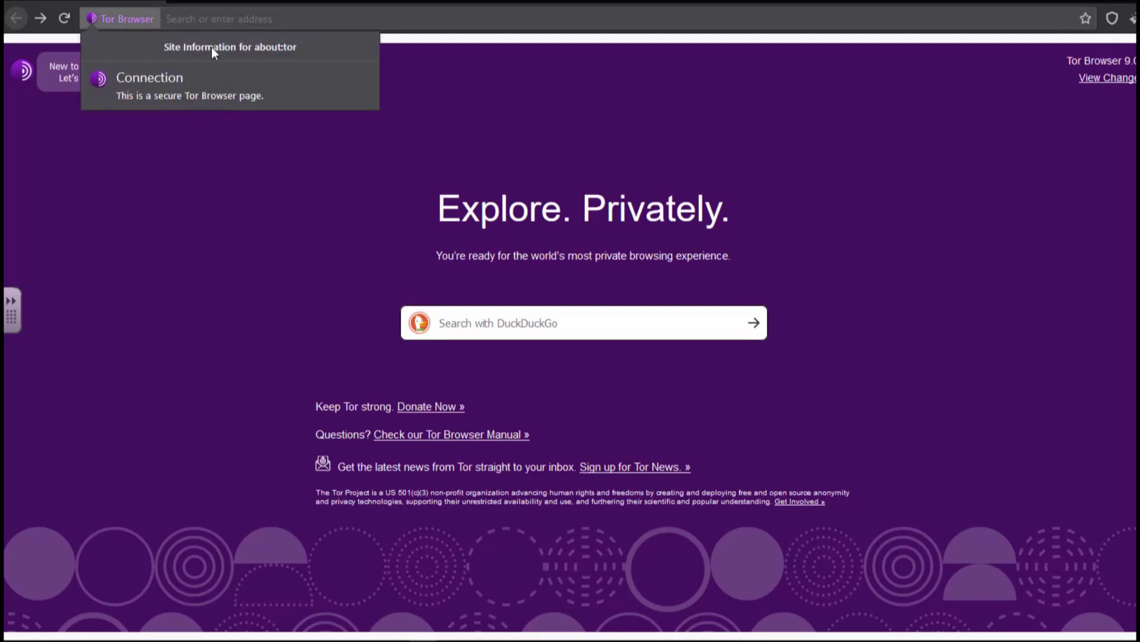
pyautogui.click(186, 145)
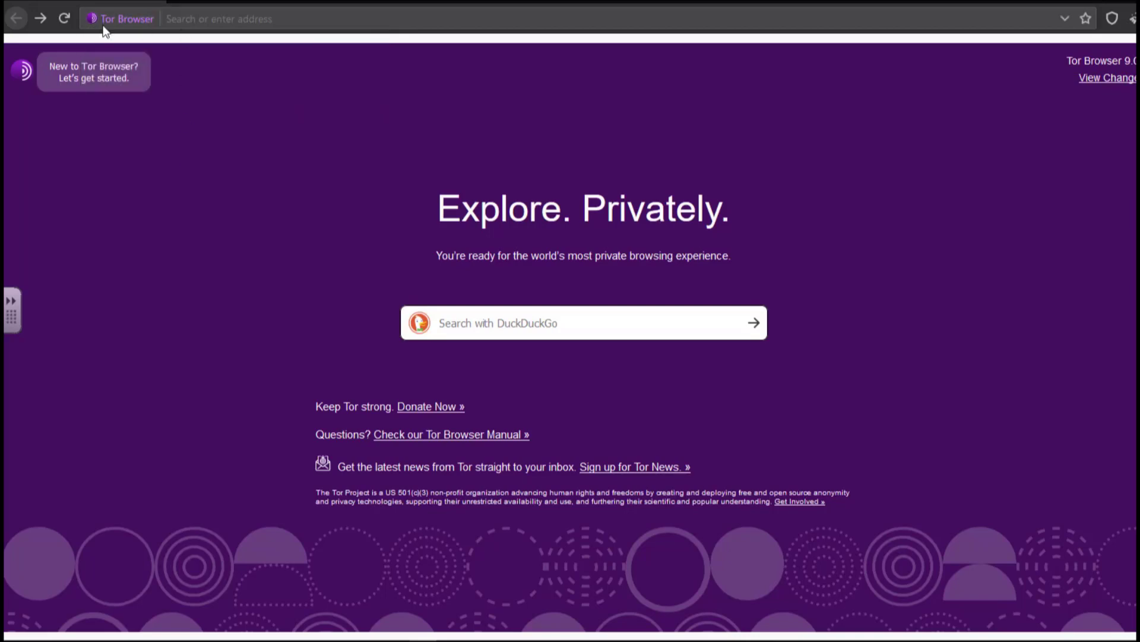
pyautogui.click(46, 18)
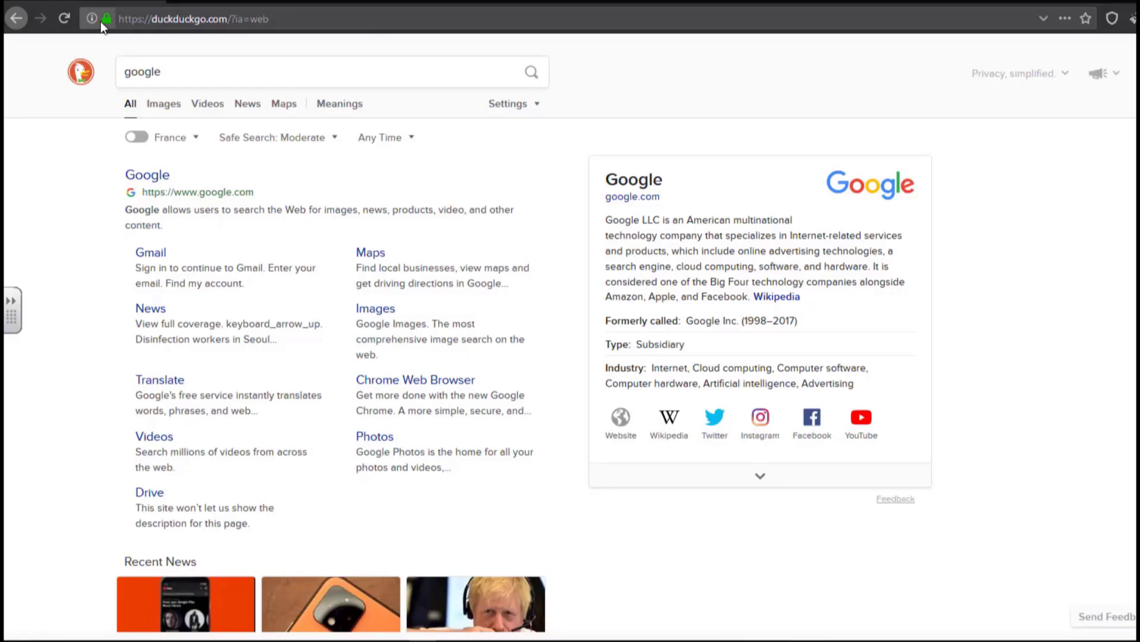
# Show duckduckgo.com's Tor circuit and request new circuits until it runs Germany, France, Germany.
pyautogui.click(91, 19)
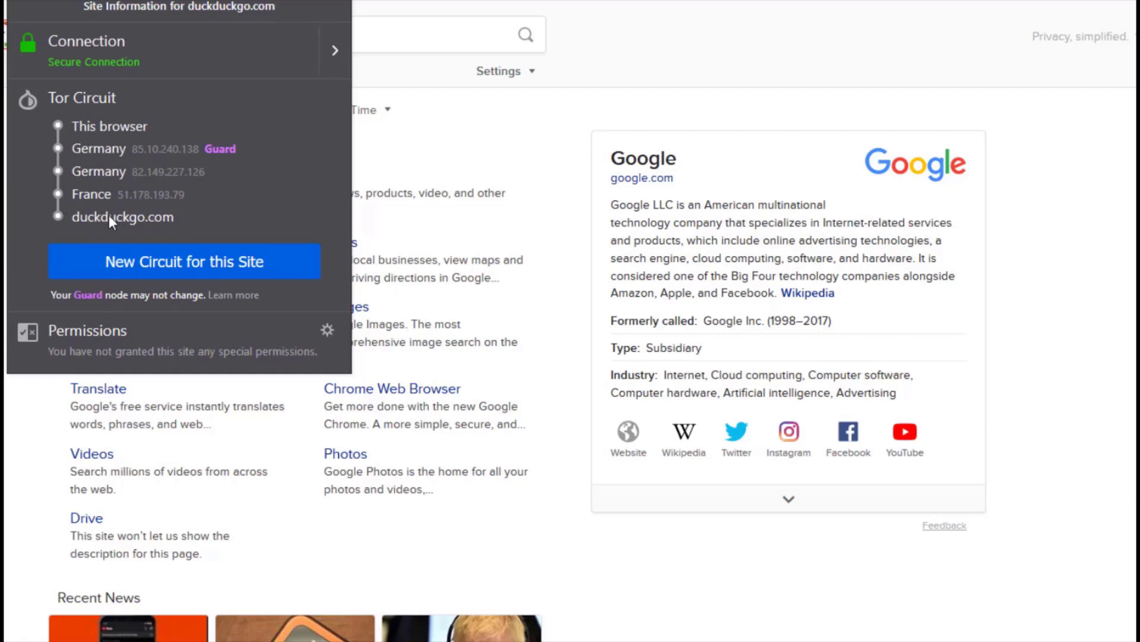
pyautogui.click(136, 269)
pyautogui.click(136, 269)
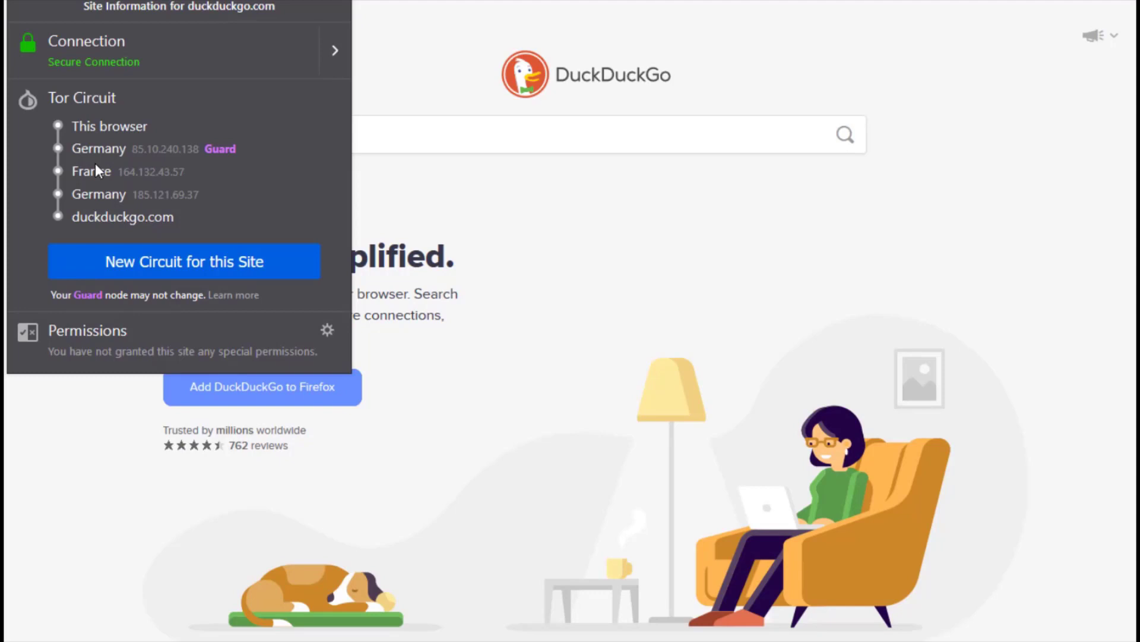
# Request another new circuit for DuckDuckGo, then view the Security Level panel showing Standard.
pyautogui.click(145, 269)
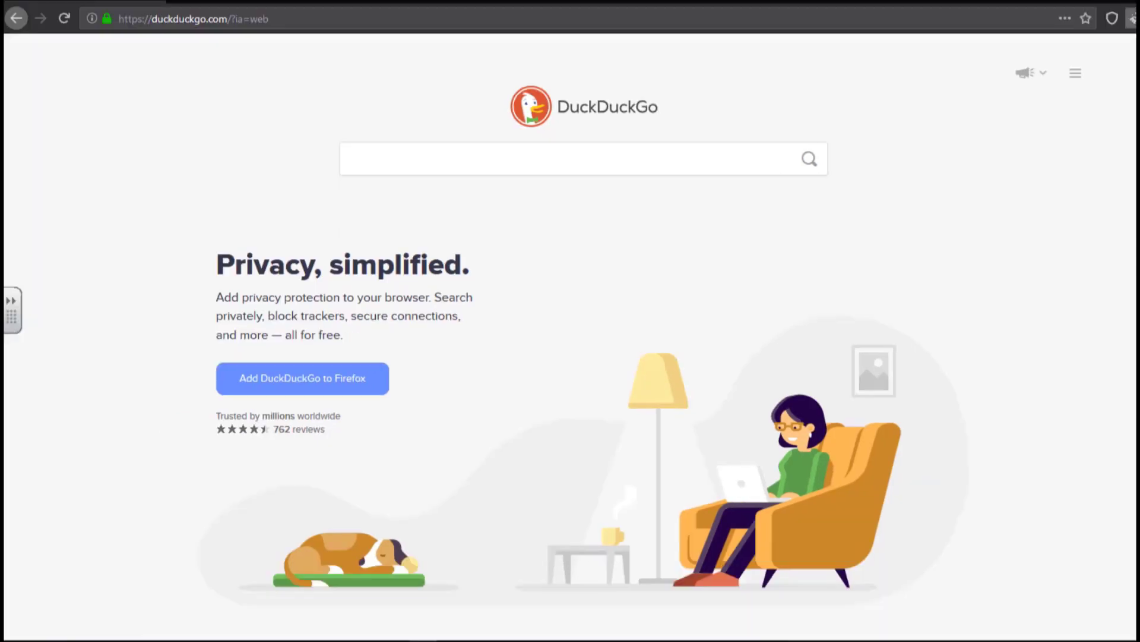
pyautogui.click(1113, 18)
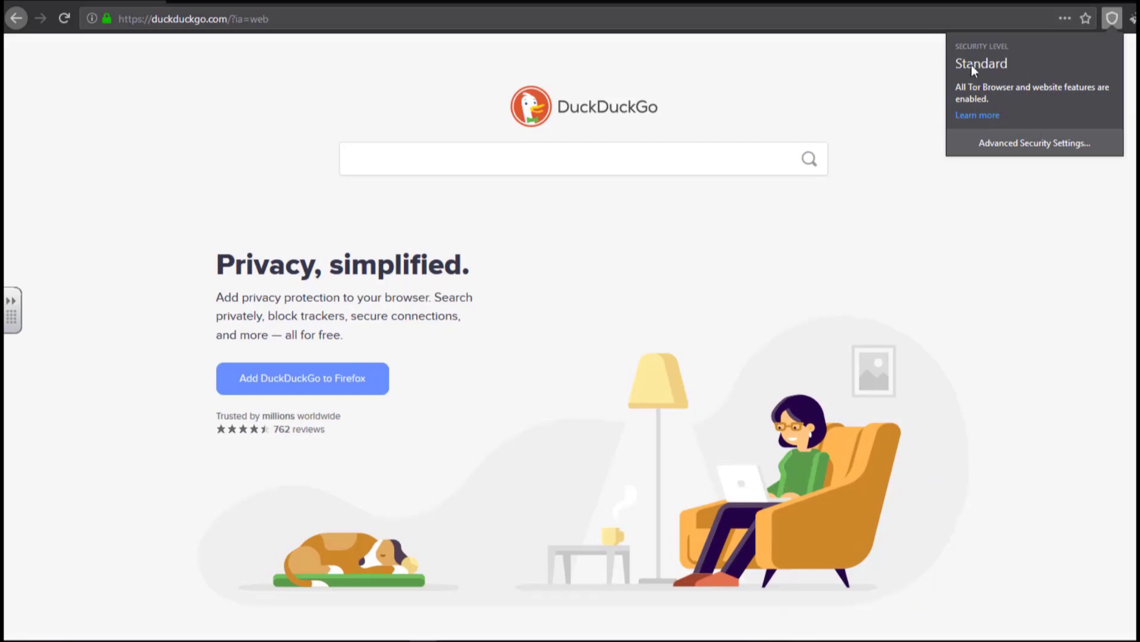
pyautogui.click(1113, 19)
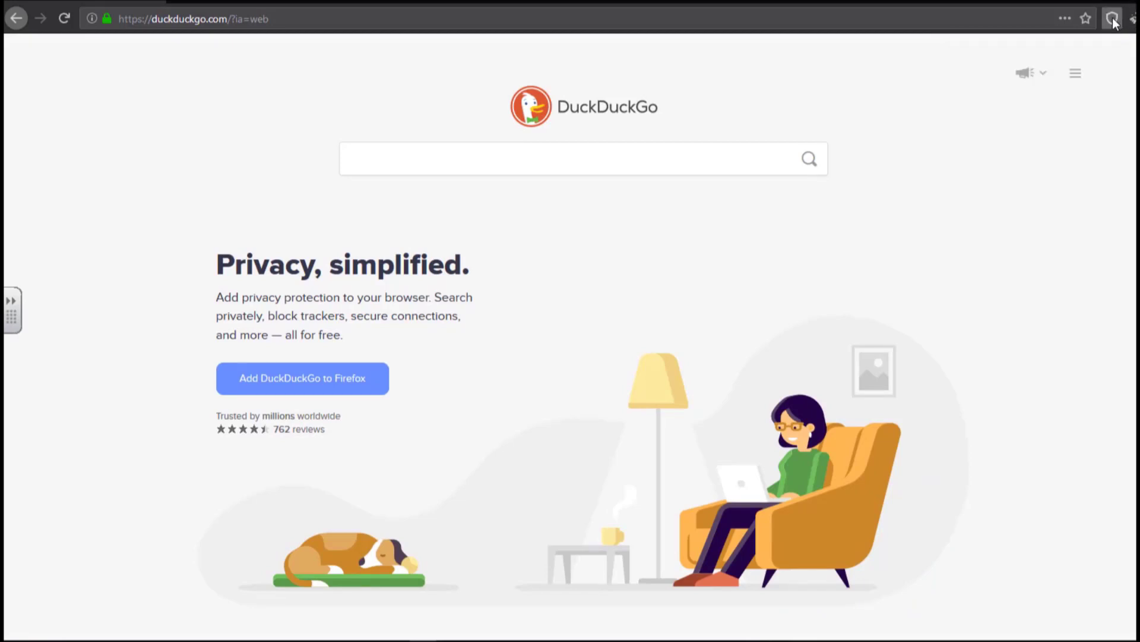
pyautogui.click(1113, 19)
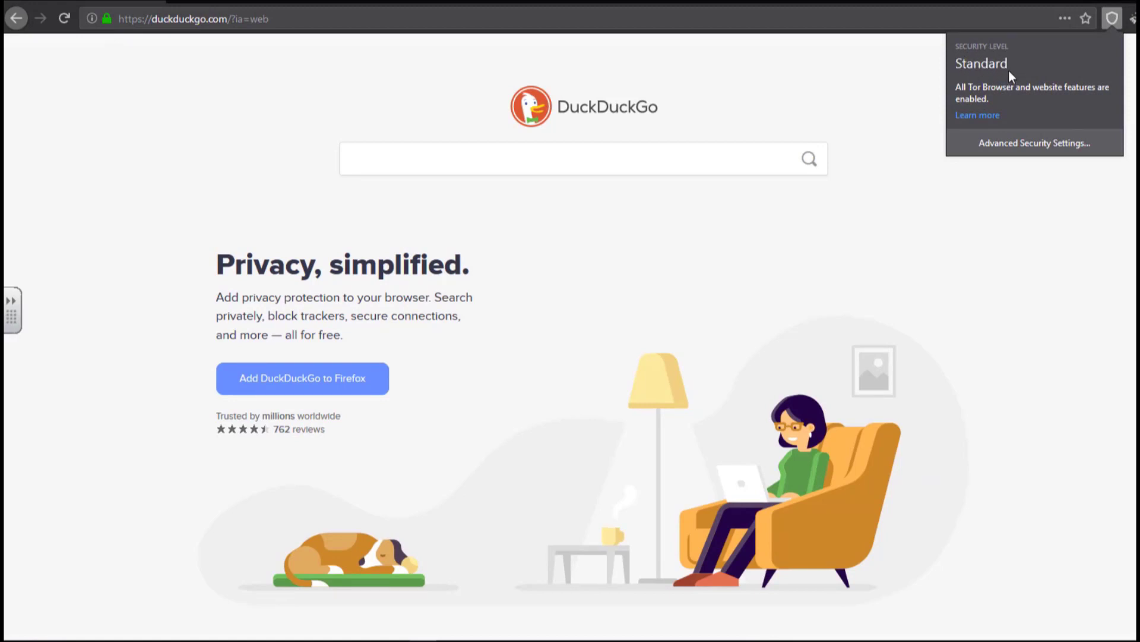
pyautogui.click(1112, 18)
pyautogui.click(1113, 18)
# Open the Advanced Security Settings to show certificate and OCSP options under Privacy & Security.
pyautogui.click(1028, 144)
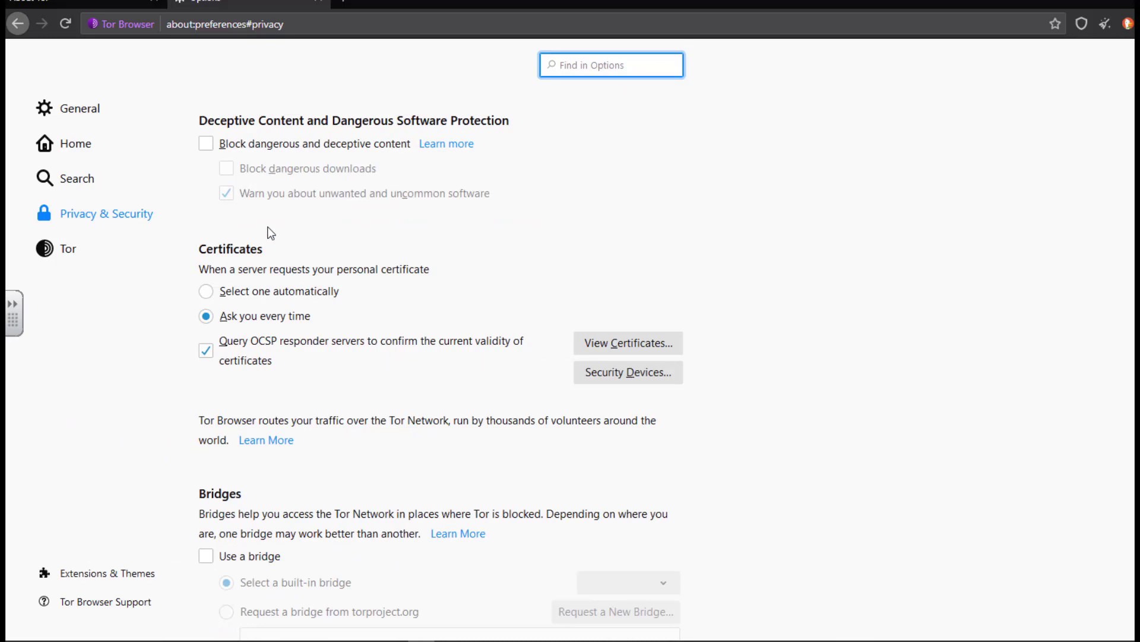
pyautogui.click(205, 146)
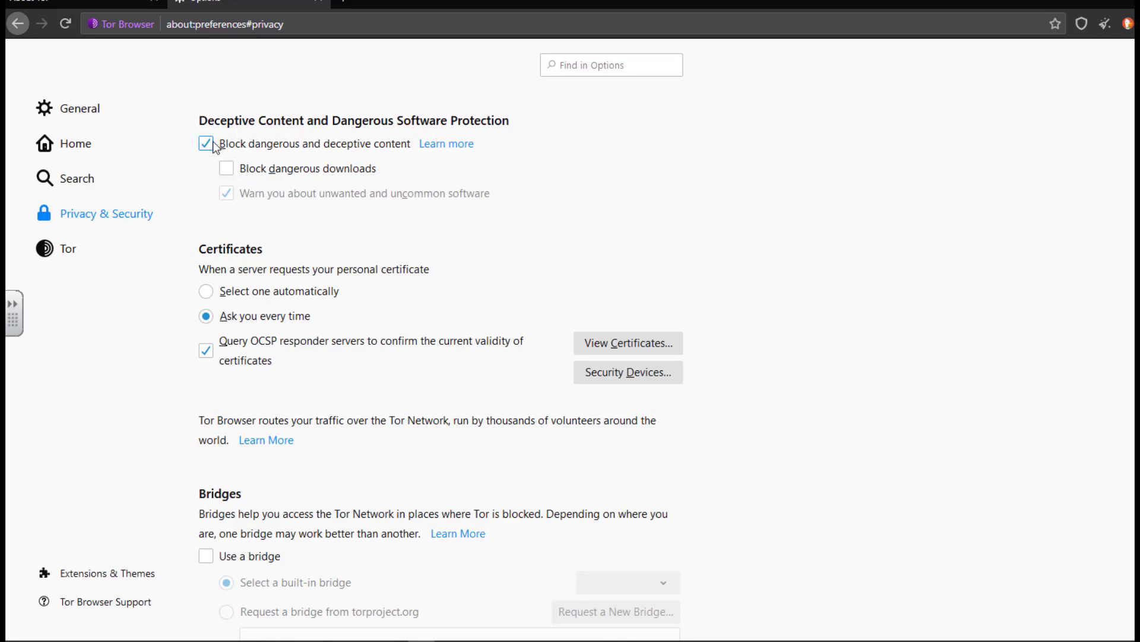
pyautogui.click(219, 147)
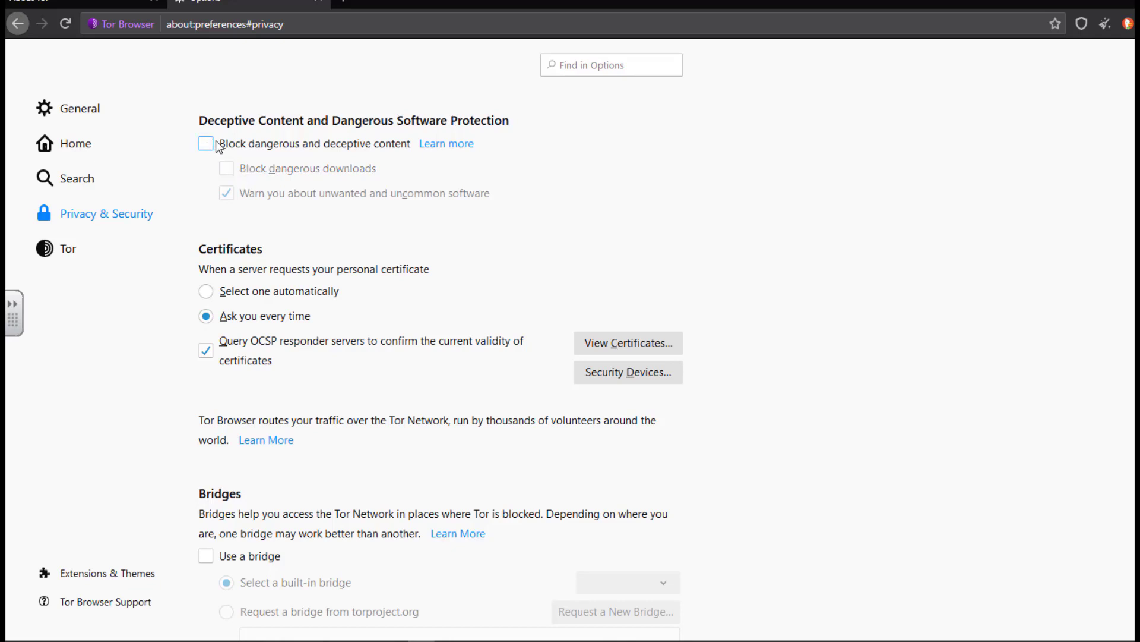